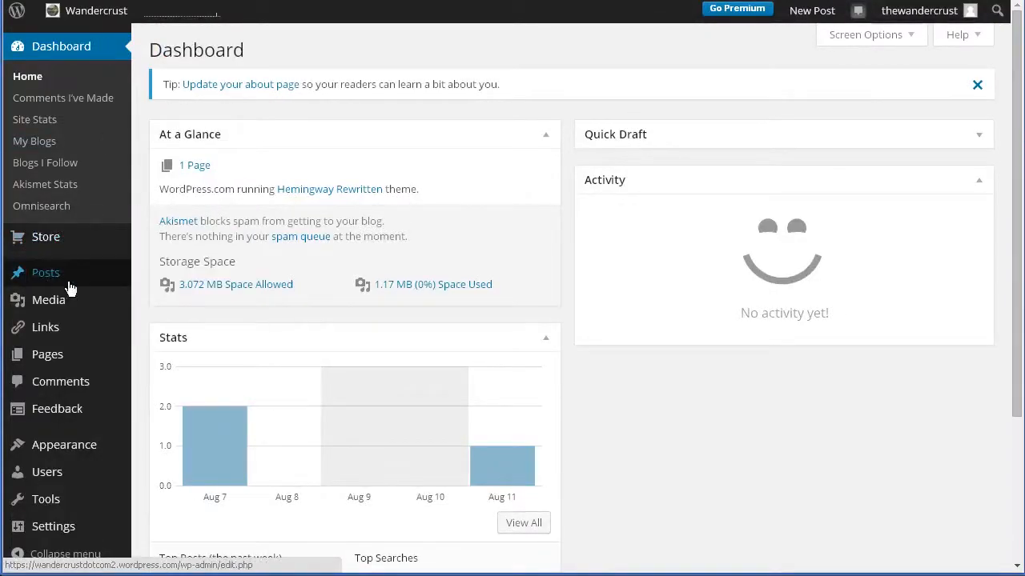
Step: Open the list of all posts and examine its date filter, category filter and bulk action options
mouse_move(79, 282)
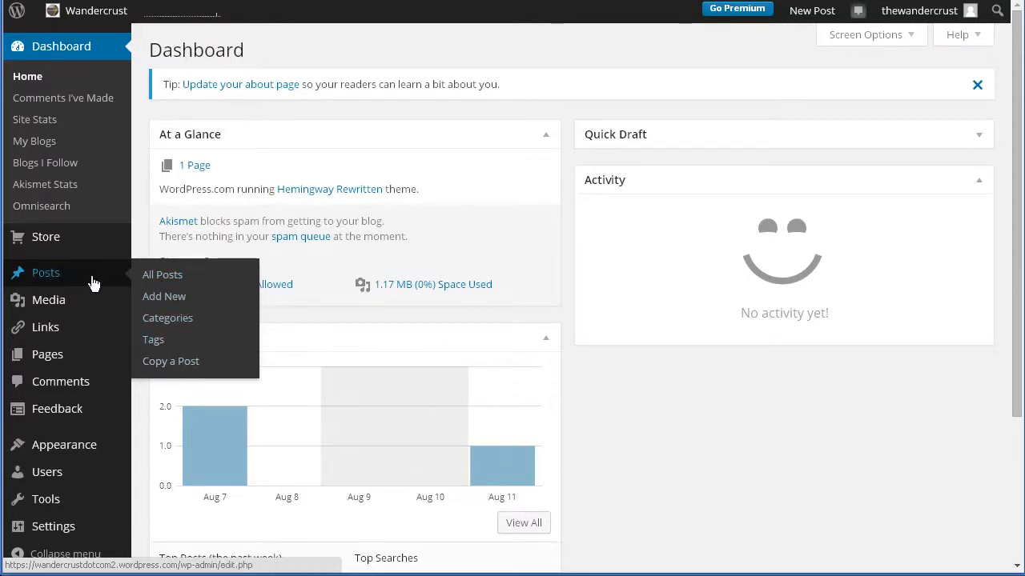
left_click(48, 282)
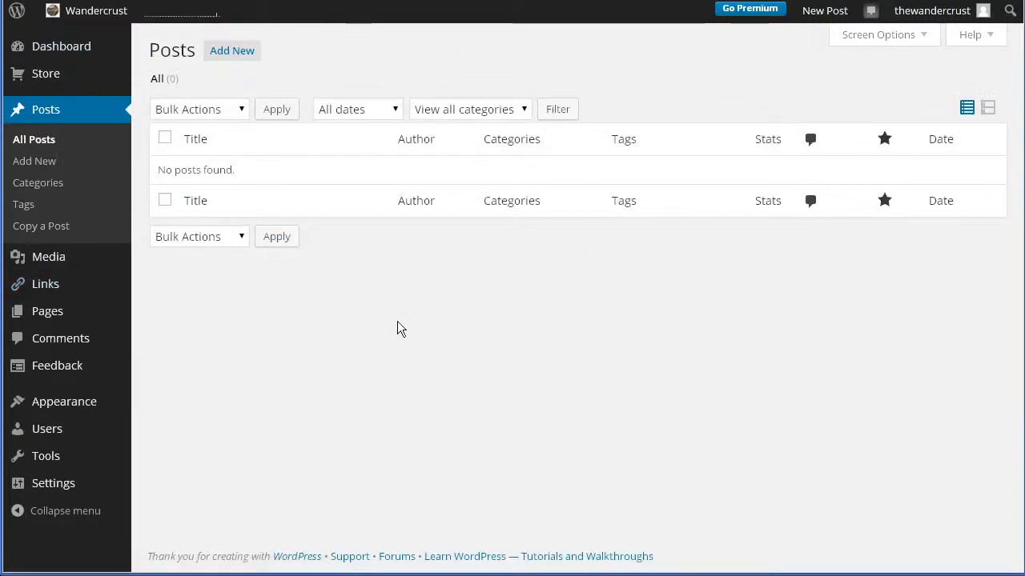
left_click(349, 112)
left_click(399, 336)
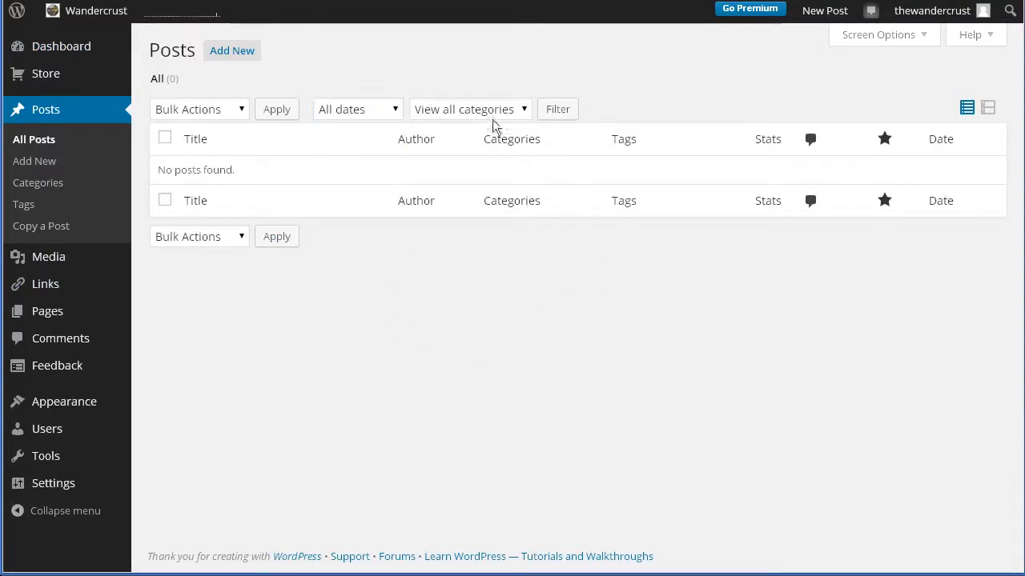
left_click(457, 109)
left_click(494, 335)
left_click(210, 112)
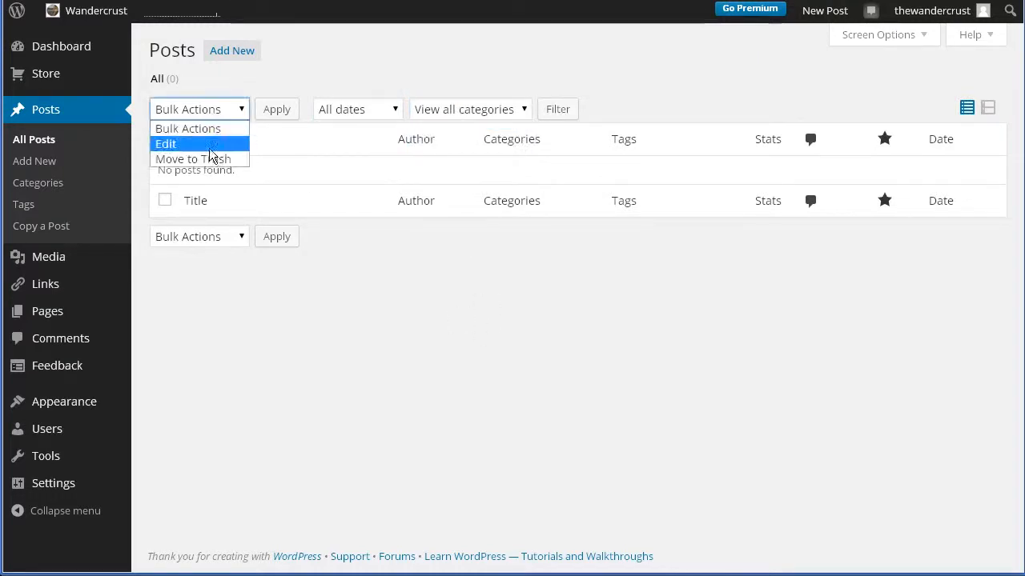
left_click(391, 325)
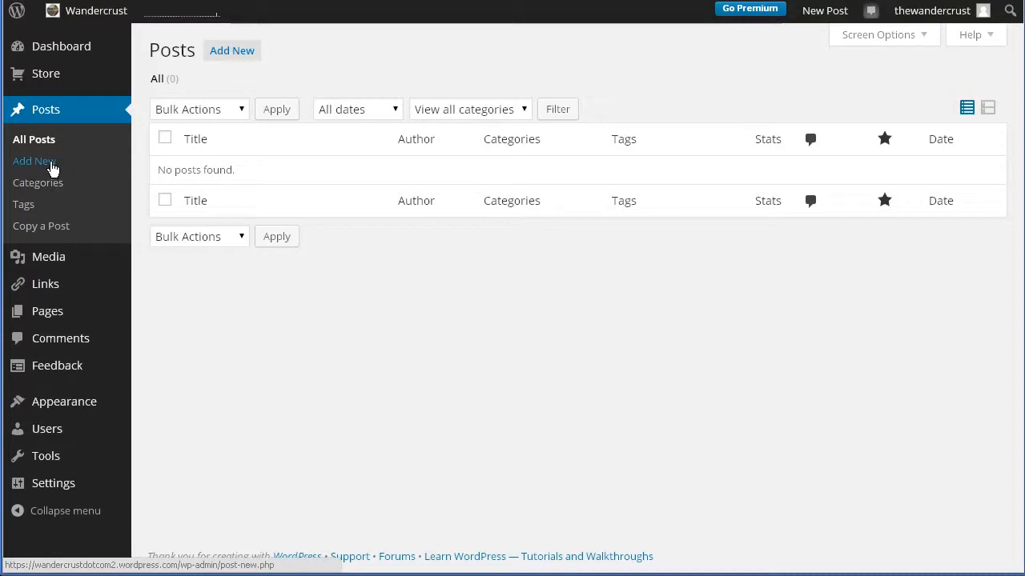
Step: Start a new post and title it "Hello World"
left_click(246, 59)
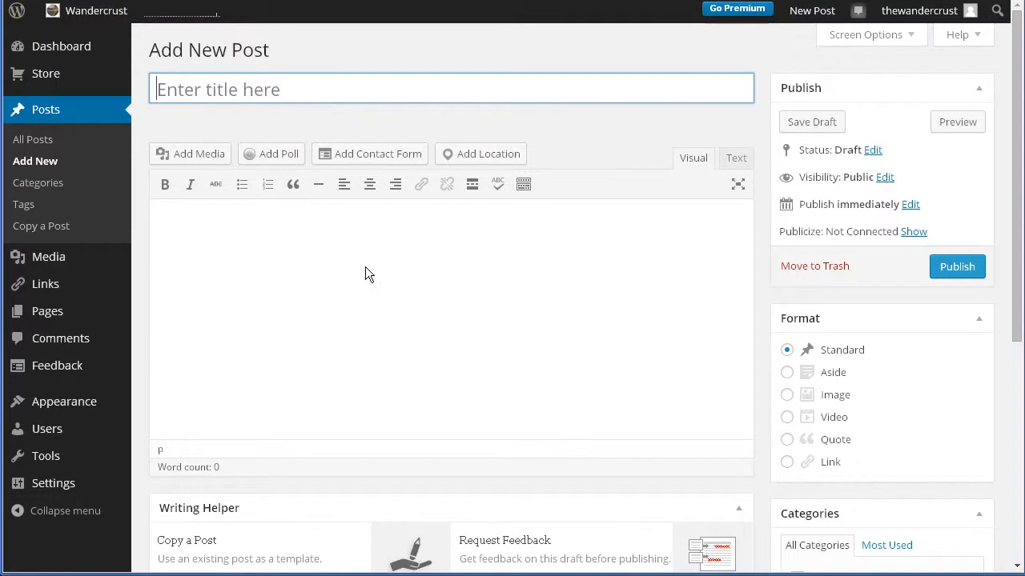
type("GH")
key("BackSpace")
key("BackSpace")
type("He")
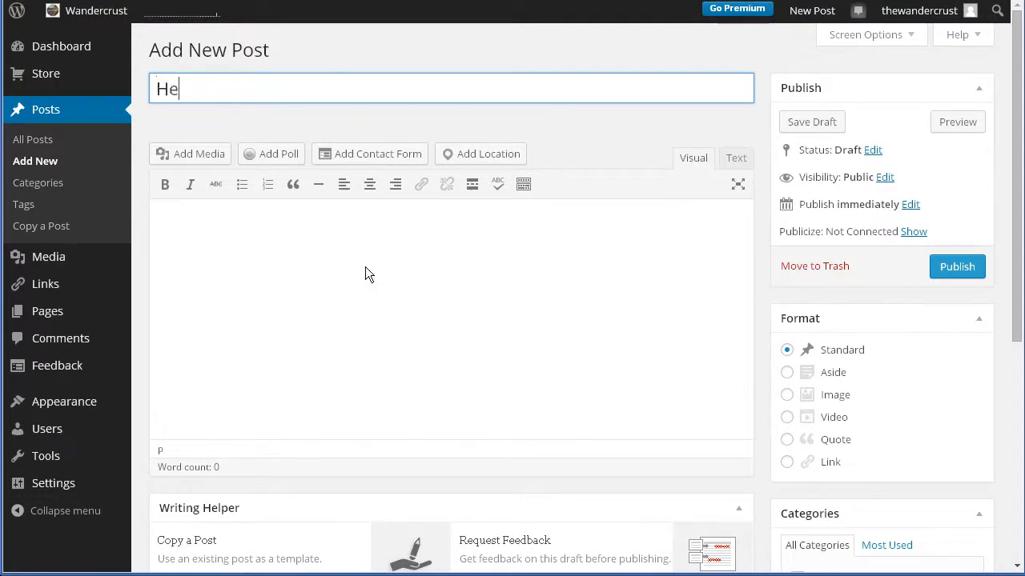
type("llo World")
key("BackSpace")
type("ld")
left_click(355, 273)
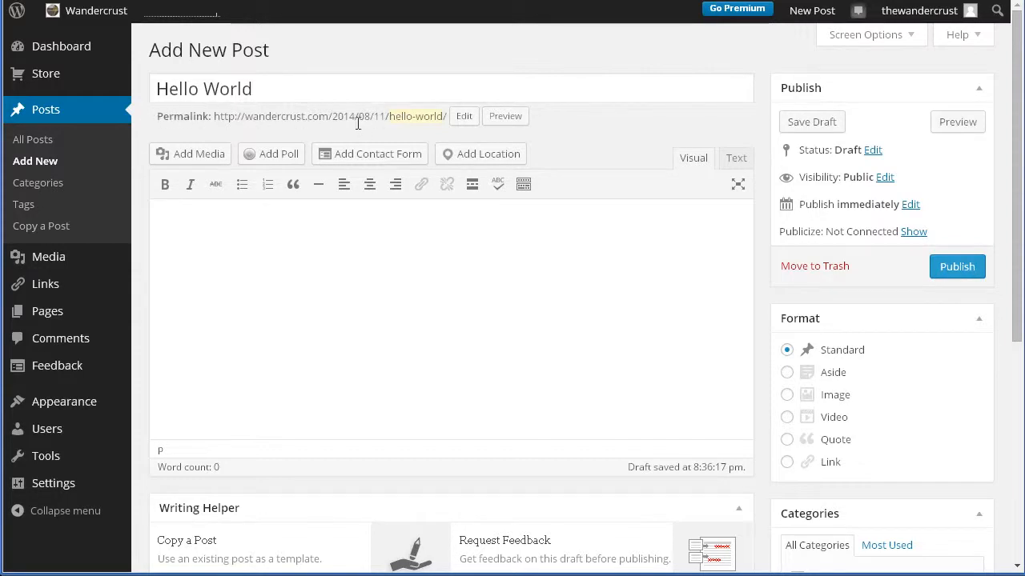
Step: Preview the draft post and examine how it looks on the site, down through the page content
left_click(506, 120)
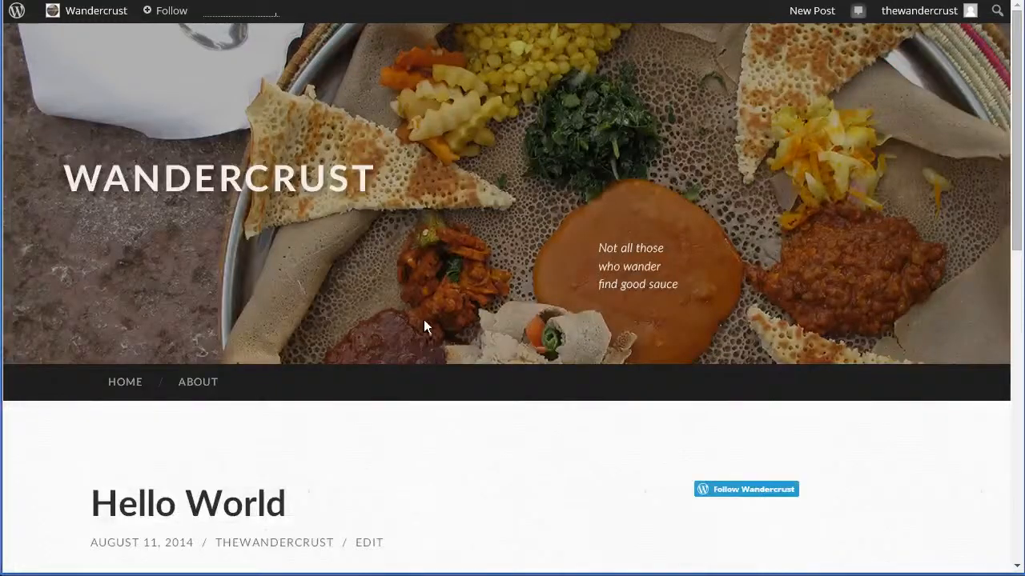
scroll(231, 355, "down", 2)
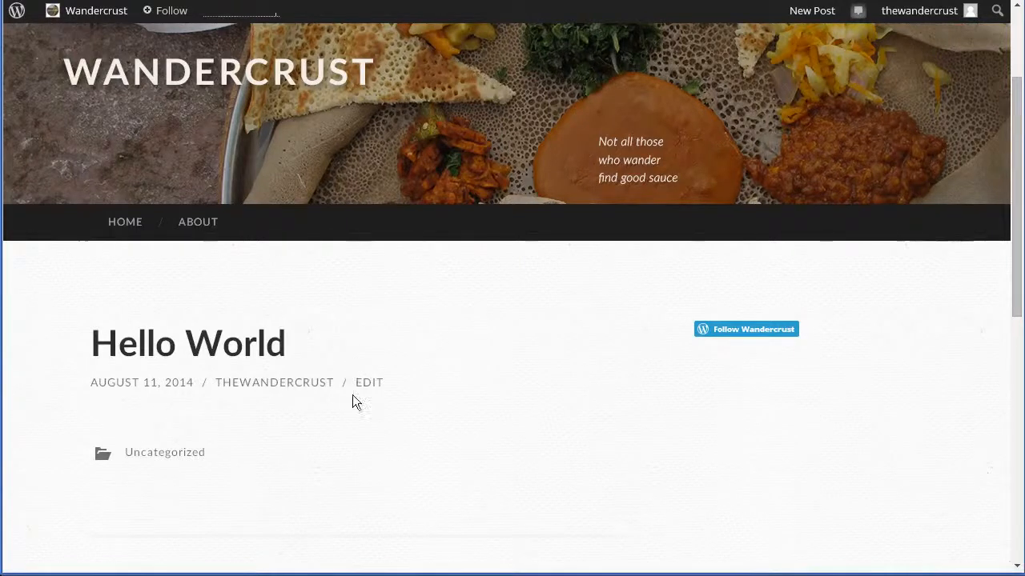
scroll(290, 418, "down", 1)
scroll(290, 418, "down", 2)
scroll(290, 418, "up", 4)
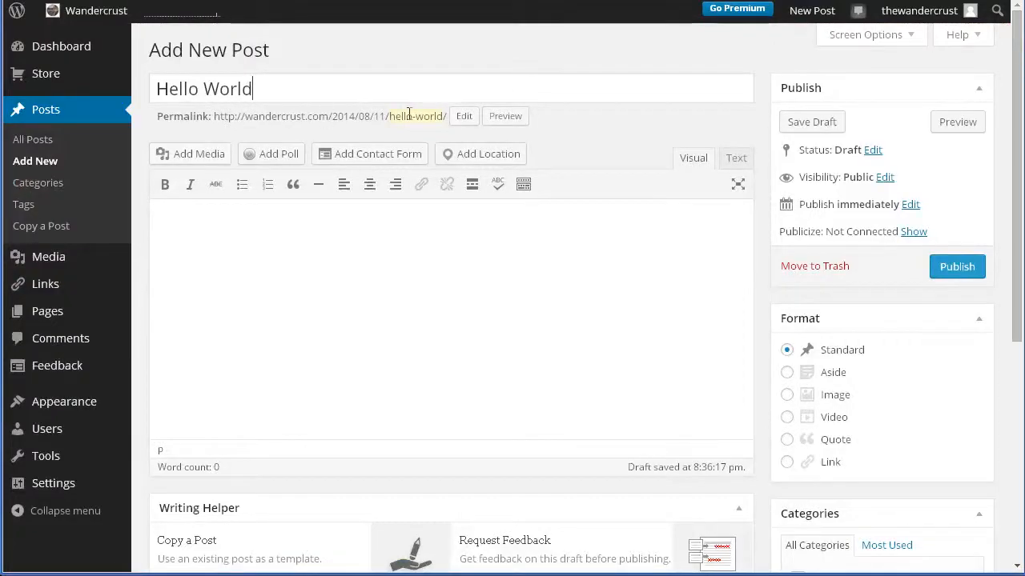
Step: Open the permalink slug for editing and accept "hello-world", and write "Hello world." as the post's body text
left_click(464, 116)
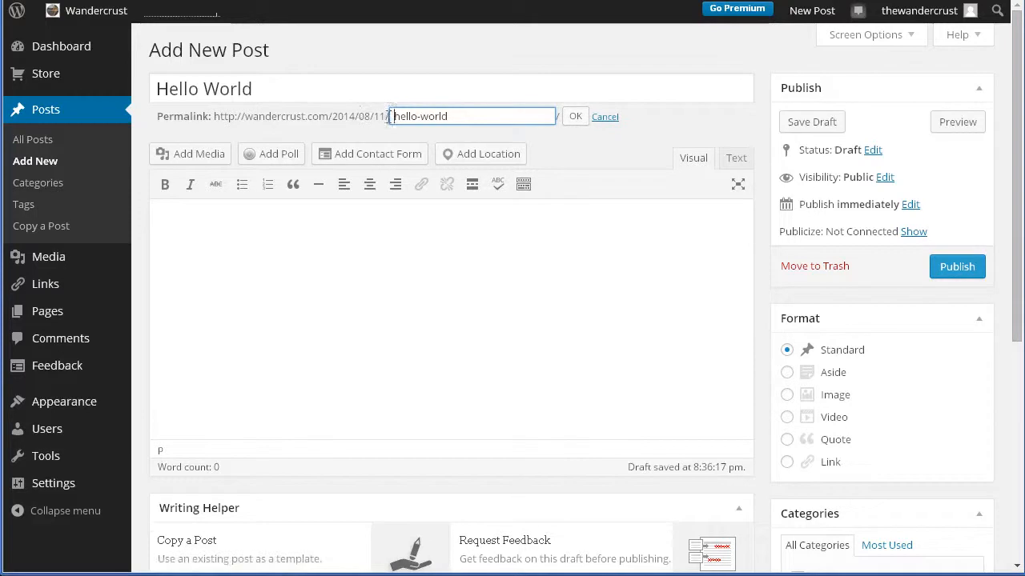
left_click(575, 117)
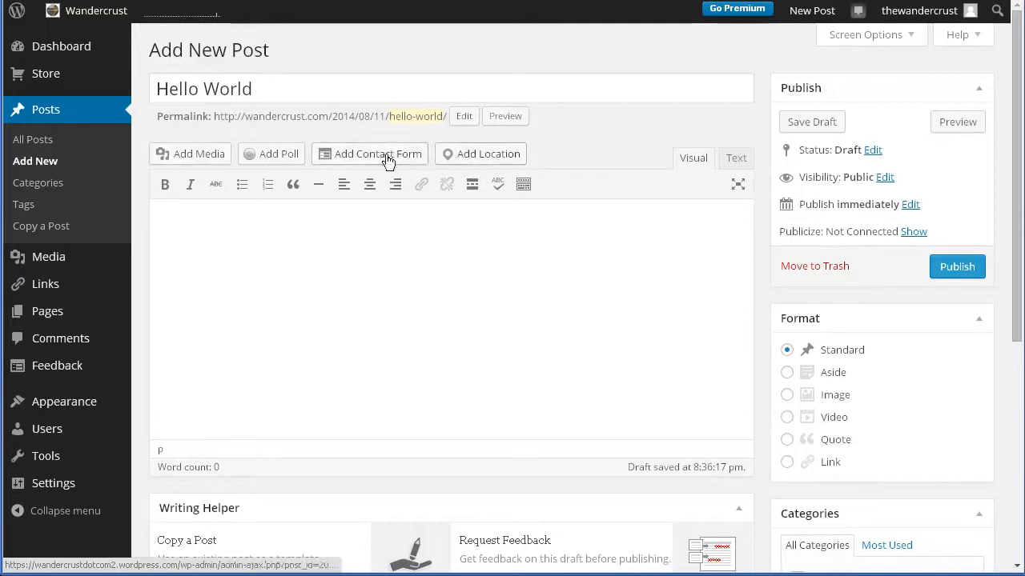
left_click(240, 290)
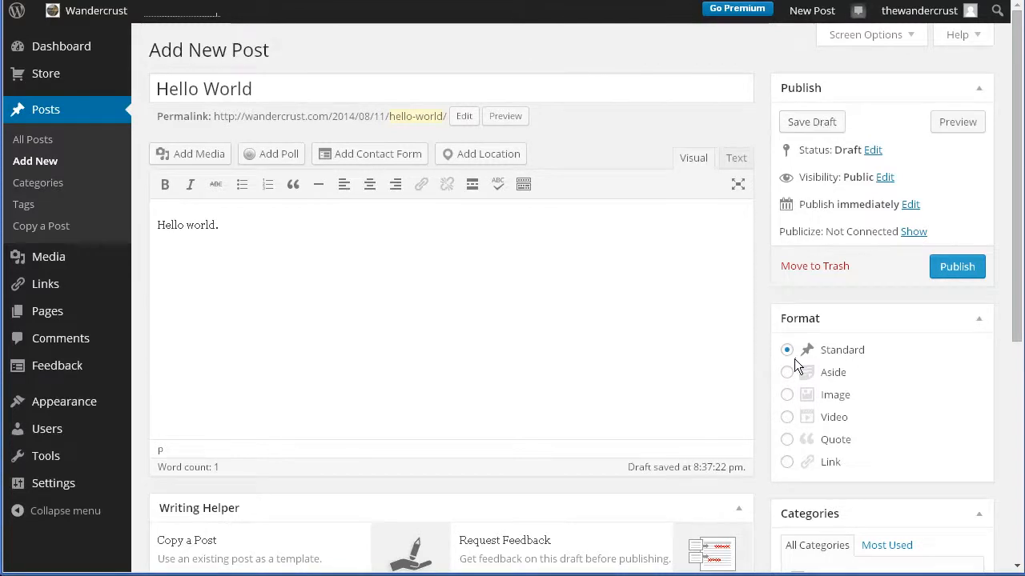
Step: Examine the new post's format, category, tag, featured image, writing helper and sharing options
scroll(796, 366, "down", 1)
scroll(797, 366, "down", 1)
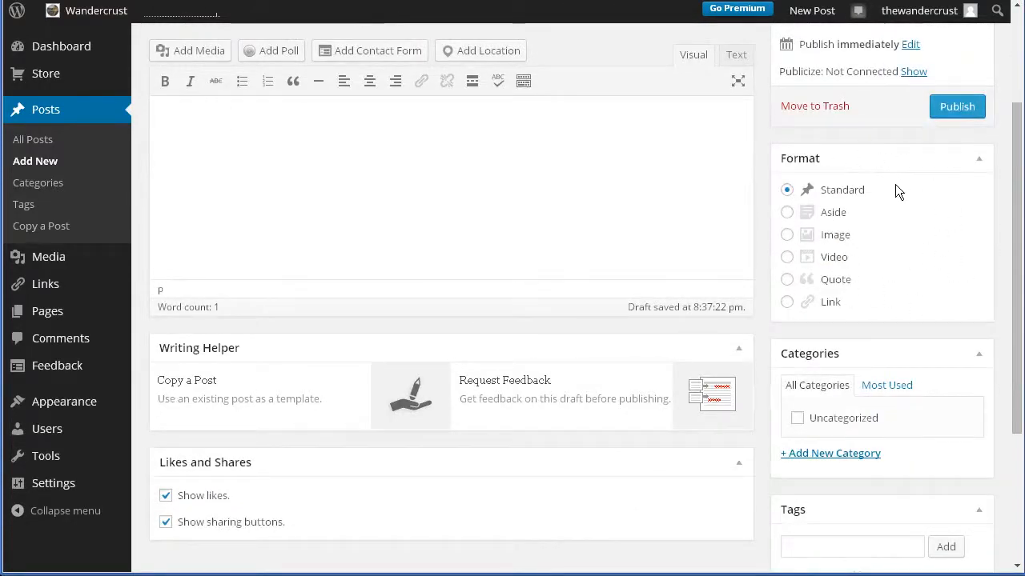
scroll(881, 328, "down", 2)
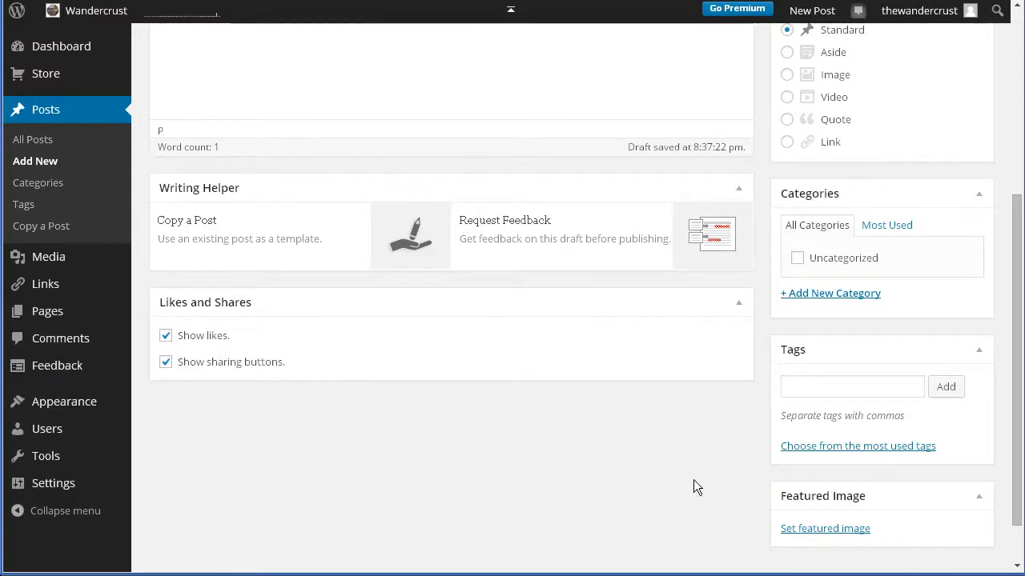
scroll(696, 491, "up", 1)
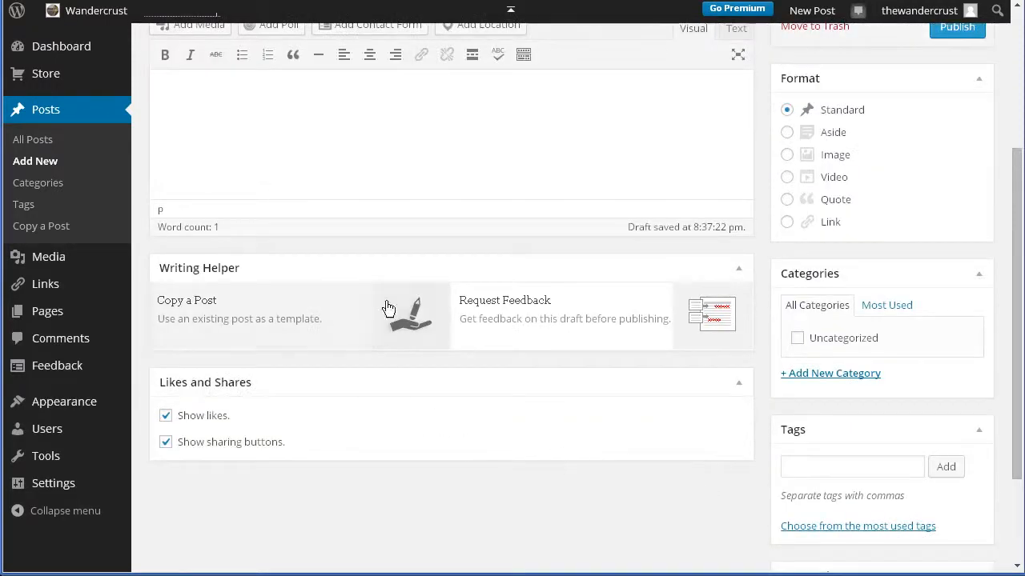
scroll(432, 481, "up", 2)
scroll(473, 497, "up", 1)
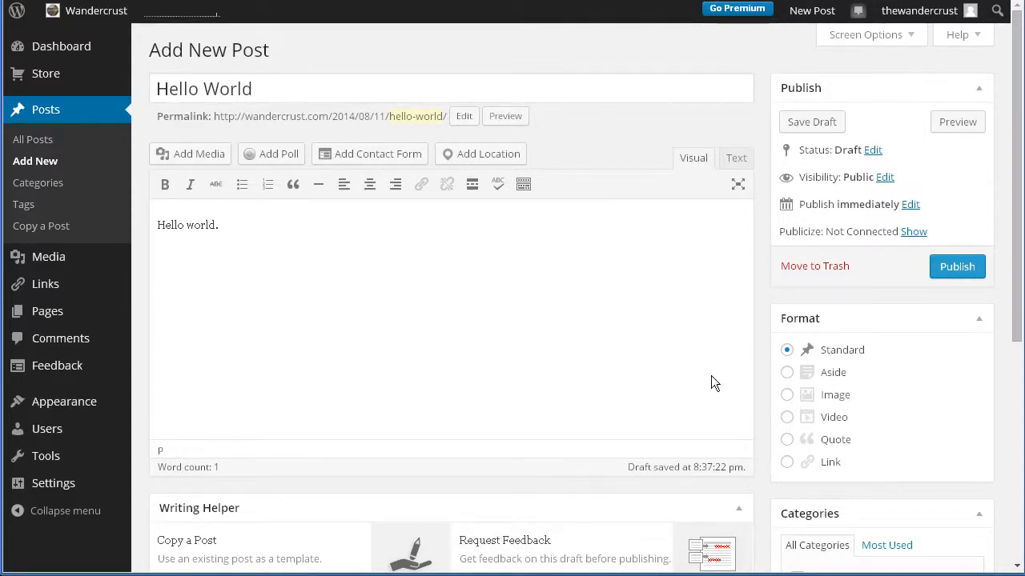
Step: View the post in the distraction-free fullscreen editor and return to the standard editor
left_click(738, 188)
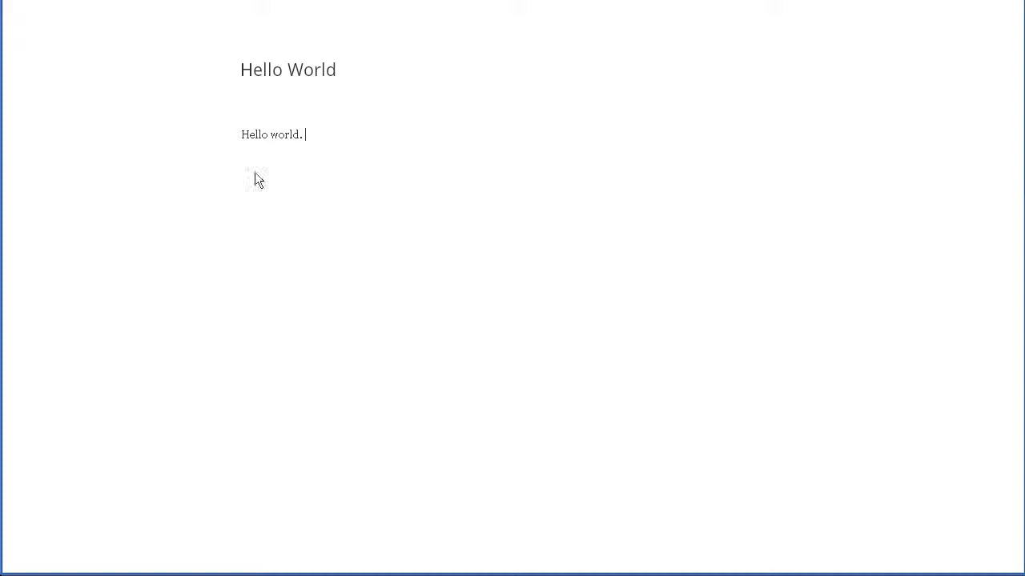
mouse_move(254, 41)
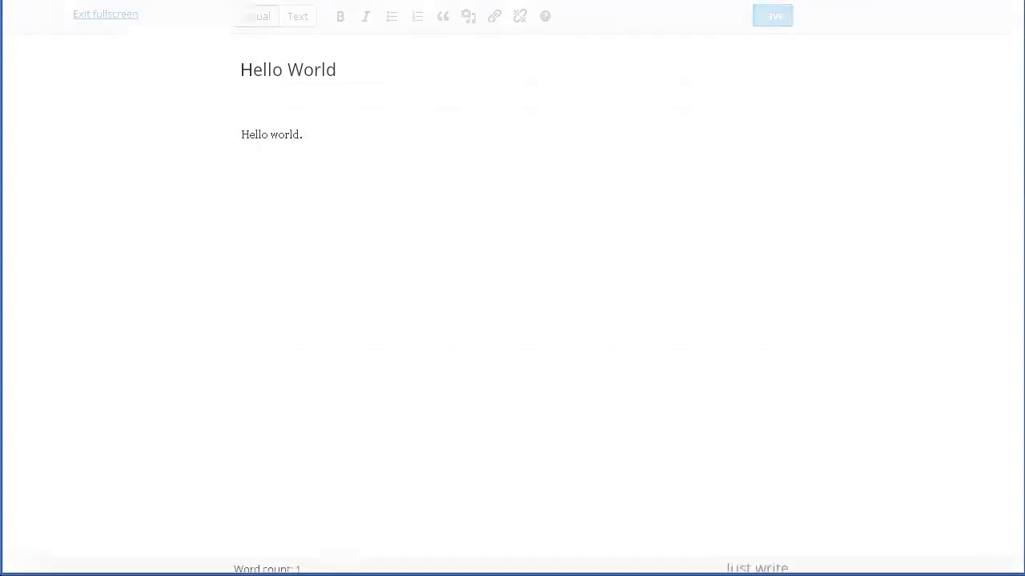
left_click(122, 19)
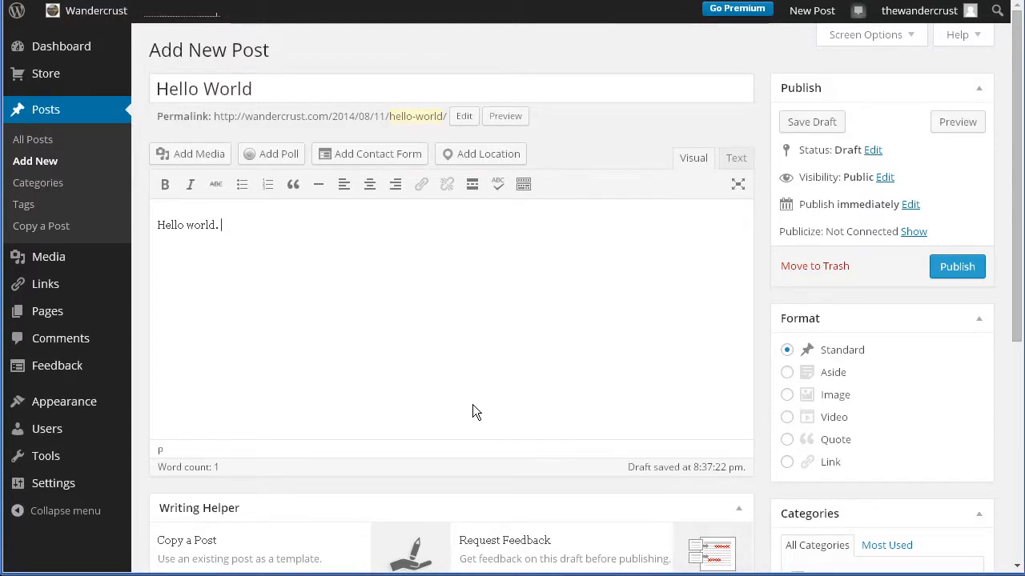
scroll(472, 409, "down", 2)
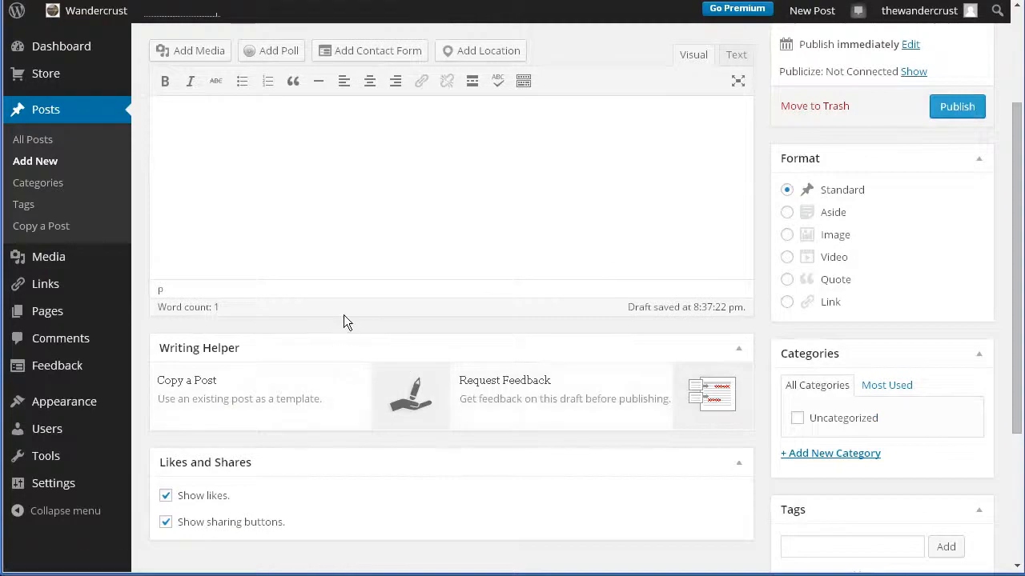
scroll(343, 332, "up", 2)
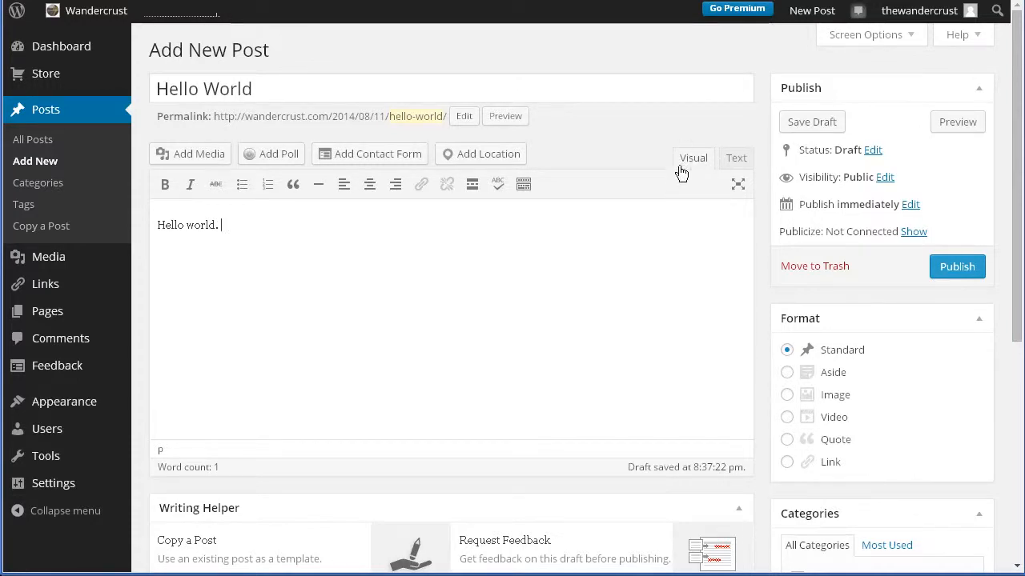
Step: Switch the post body to its HTML source and wrap "Hello world." in blockquote tags
left_click(737, 159)
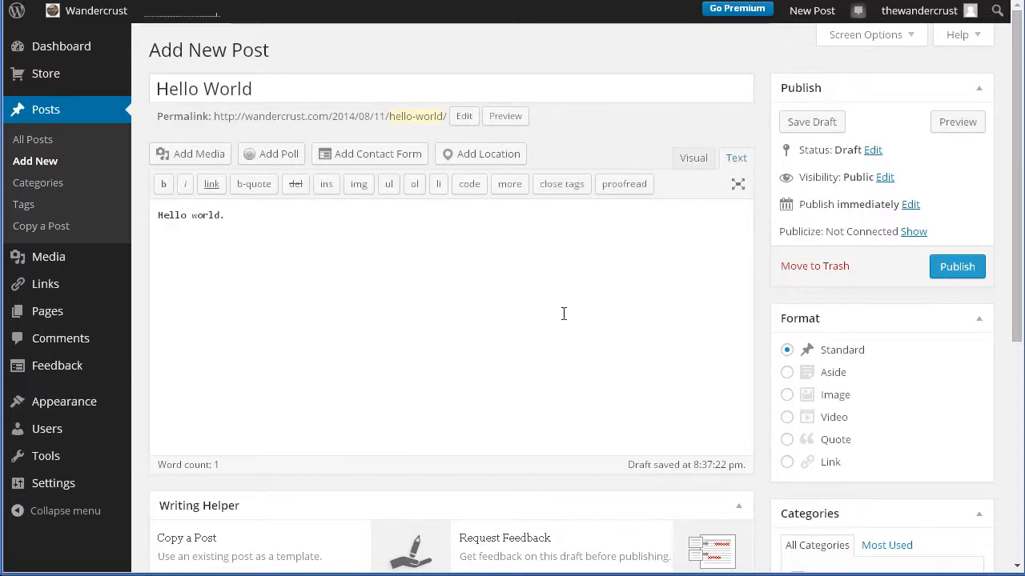
left_click(288, 244)
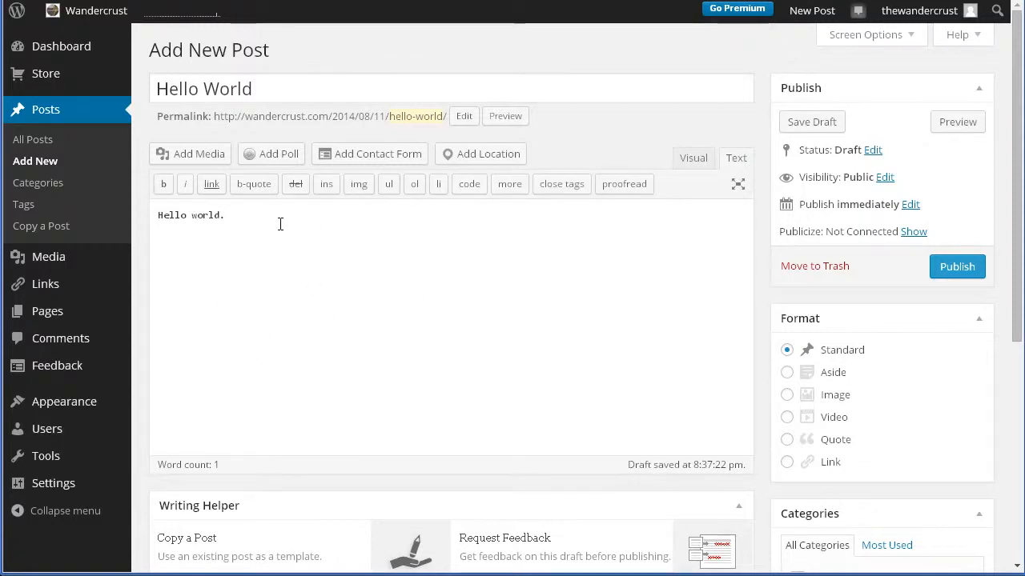
left_click_drag(281, 222, 150, 224)
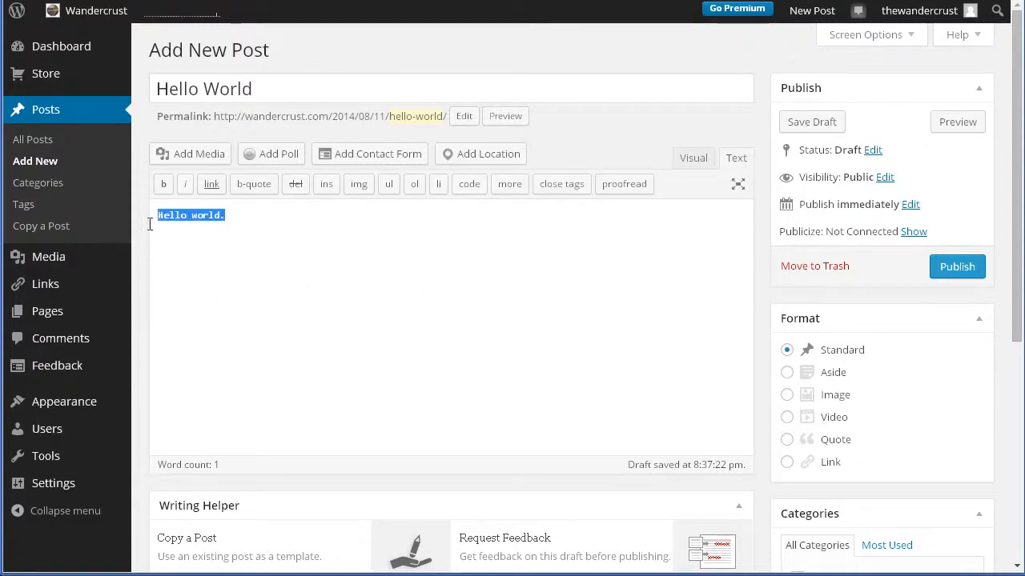
left_click(250, 189)
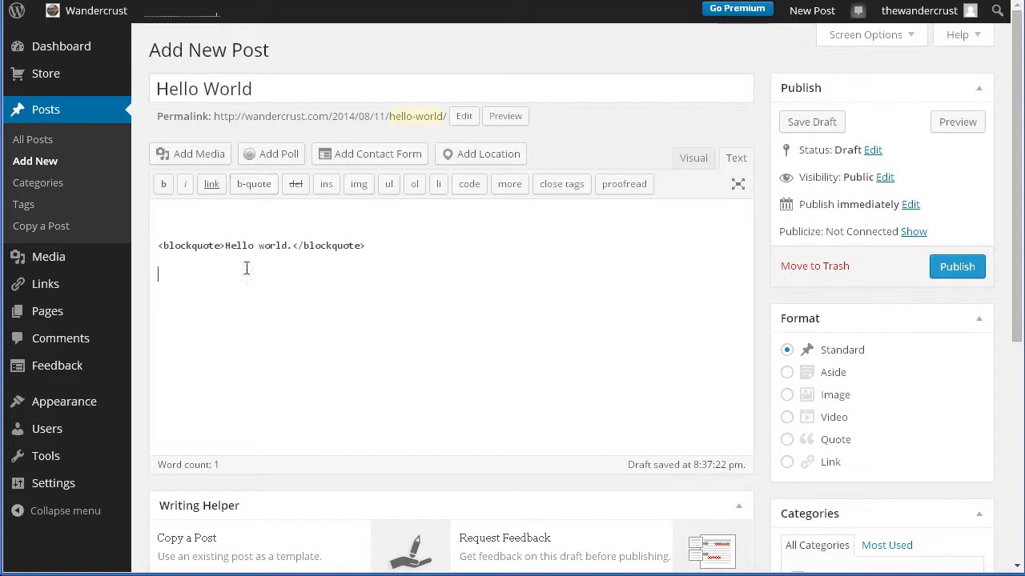
Step: Remove the opening and closing blockquote tags around "Hello world." and return to the visual editor
left_click(386, 245)
left_click_drag(386, 245, 291, 247)
key("BackSpace")
left_click_drag(227, 245, 159, 246)
key("BackSpace")
left_click(174, 217)
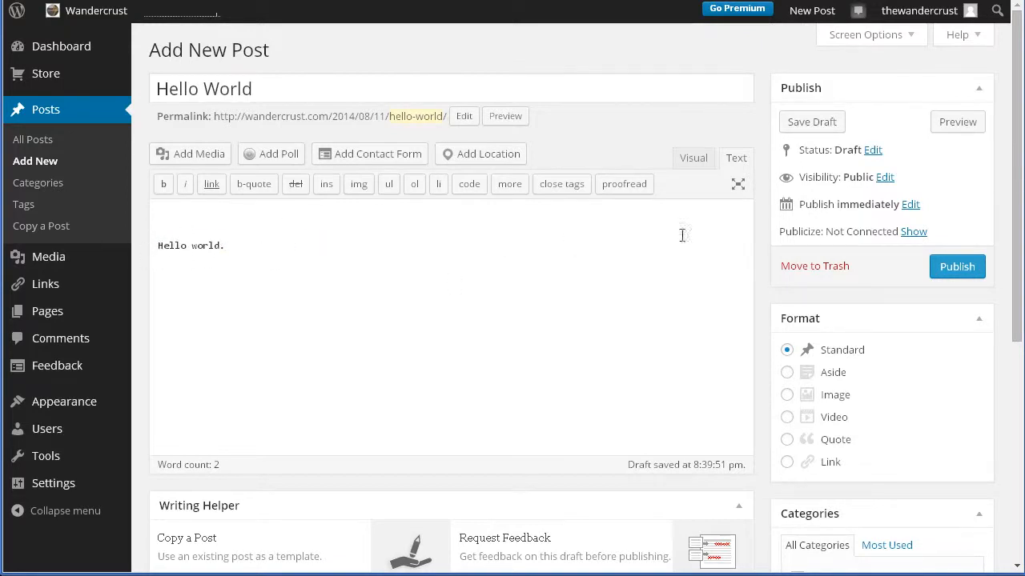
left_click(696, 166)
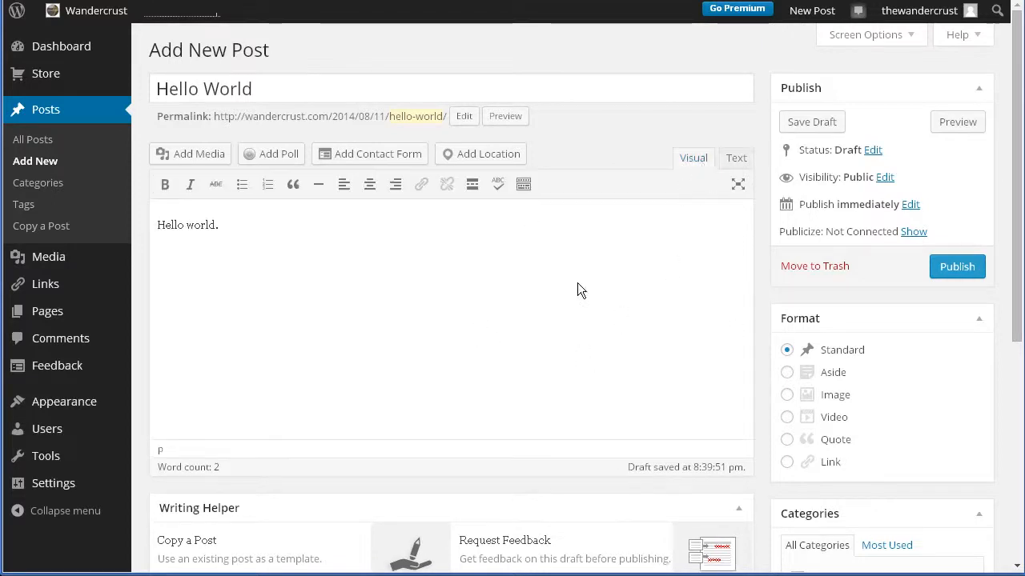